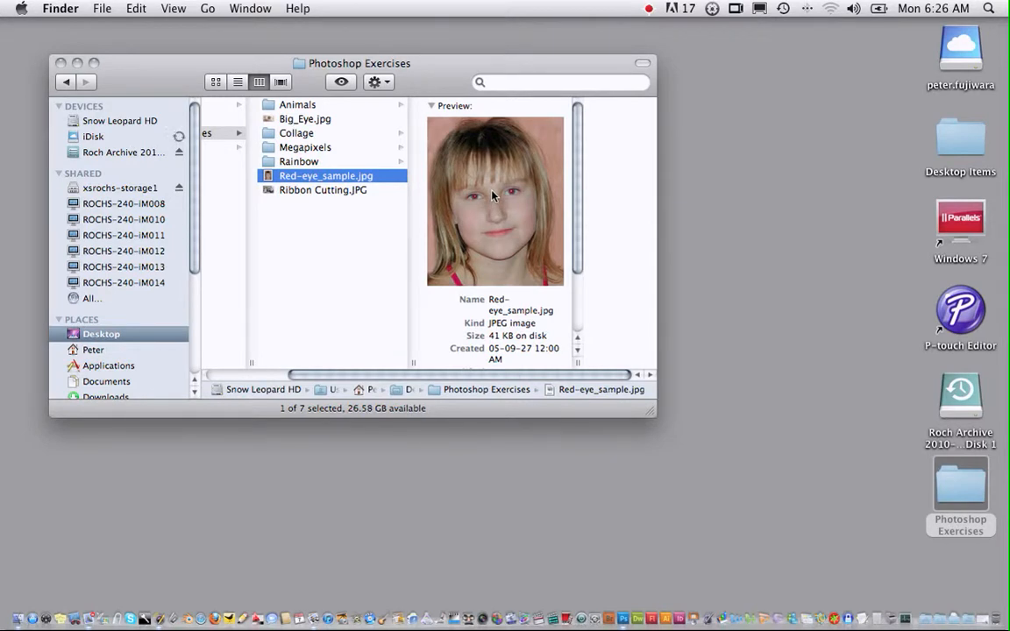
- Open Red-eye_sample.jpg in Photoshop and enlarge the portrait to fit the screen
{"action": "left_click_drag", "start_coordinate": [493, 196], "coordinate": [620, 605]}
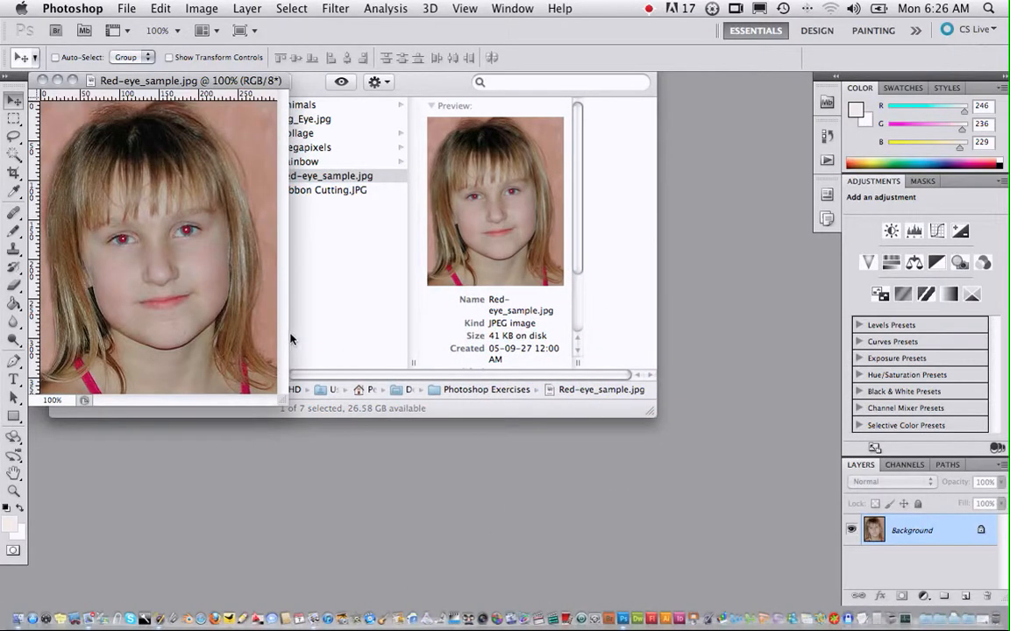
{"action": "key", "text": "super+0"}
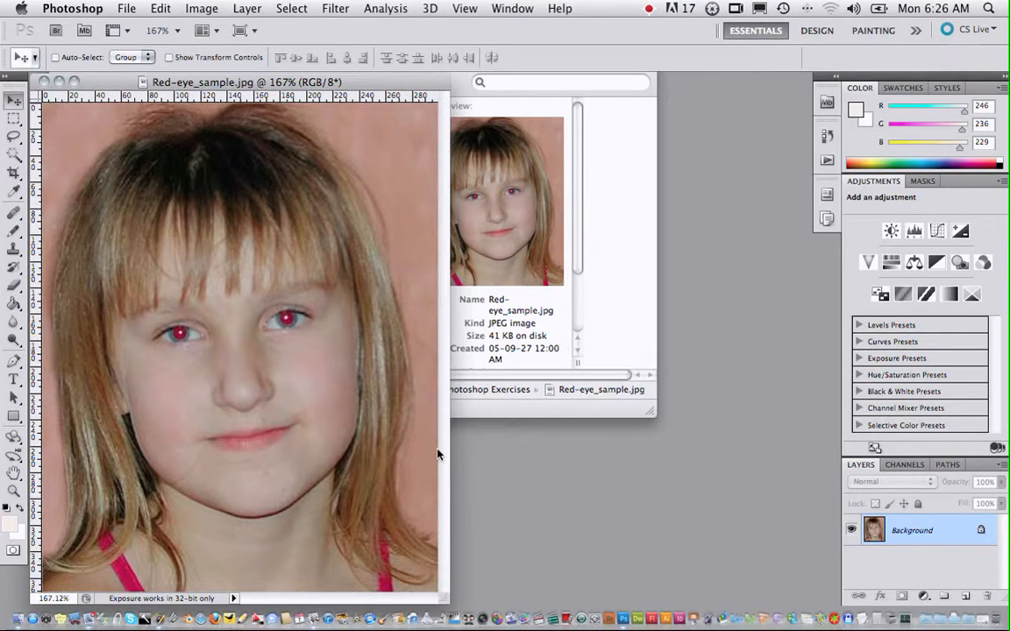
{"action": "left_click", "coordinate": [178, 333]}
- Paint over both red pupils in black using the Brush tool with a 9 px brush
{"action": "left_click", "coordinate": [15, 232]}
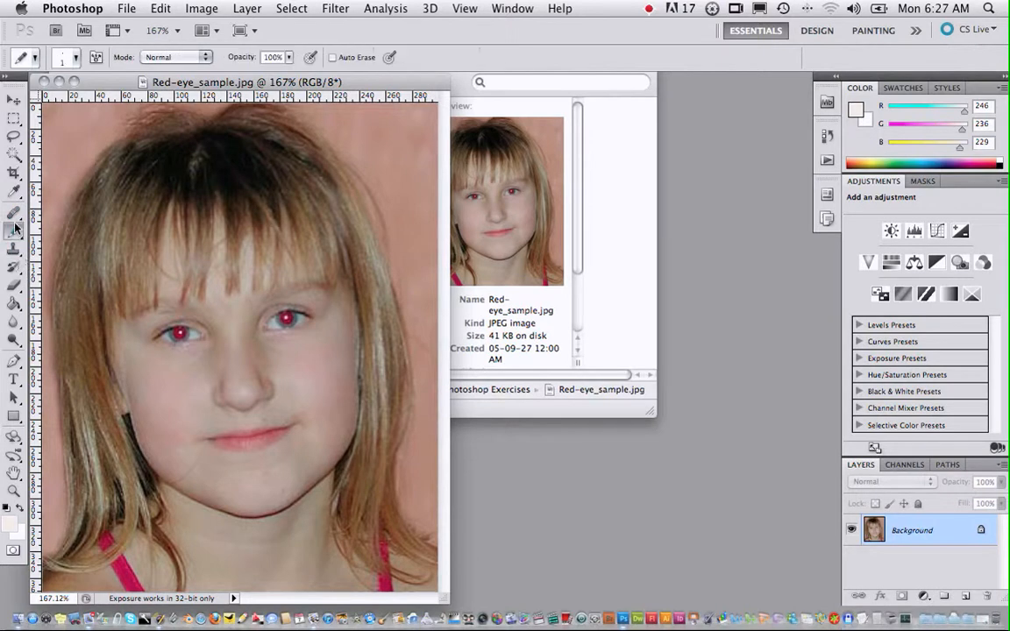
{"action": "left_click", "coordinate": [58, 226]}
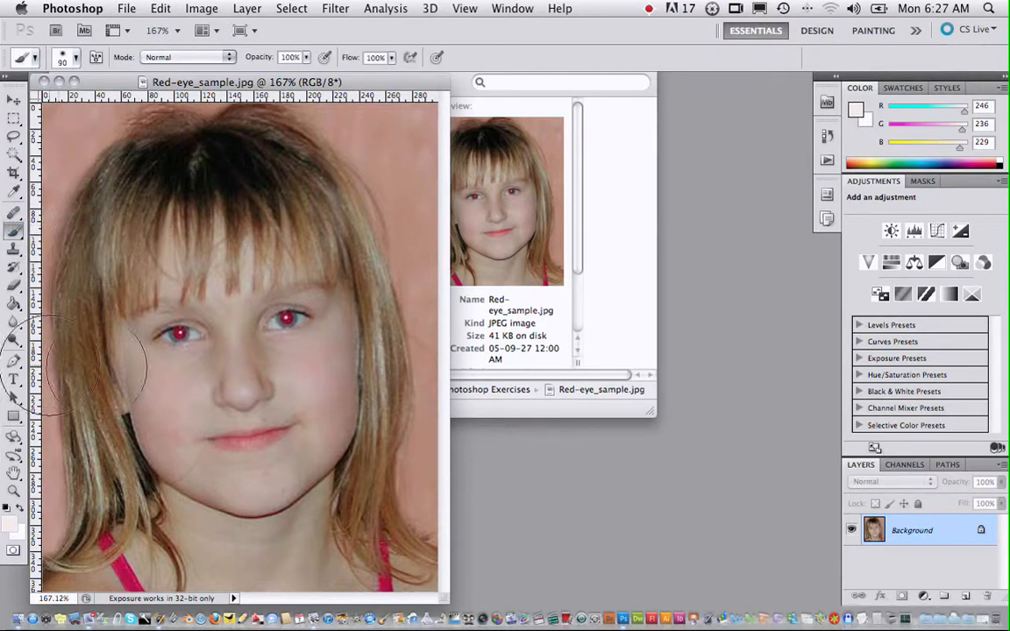
{"action": "left_click", "coordinate": [7, 511]}
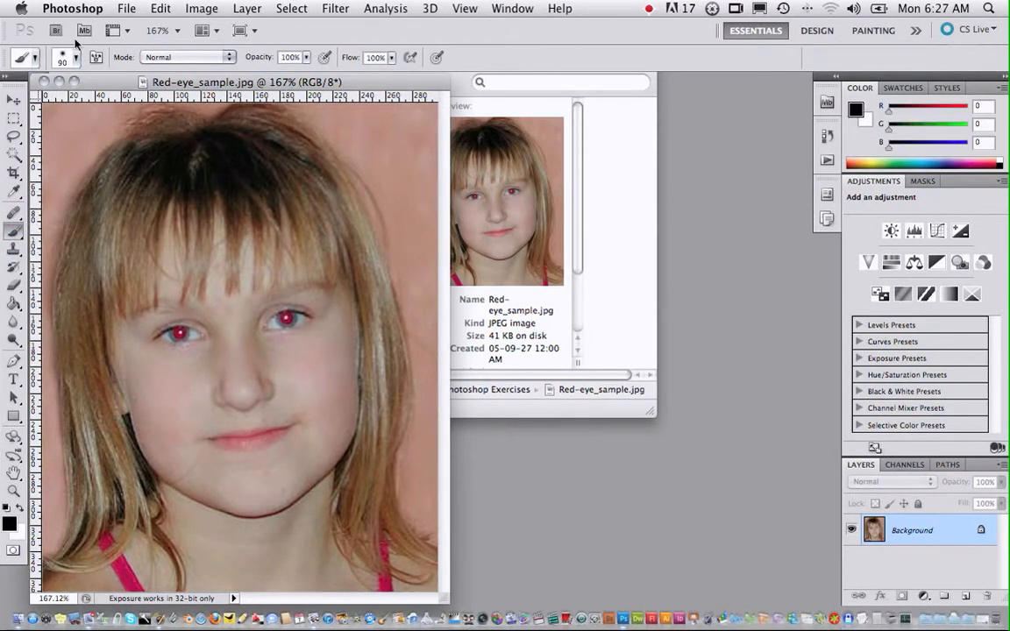
{"action": "left_click", "coordinate": [74, 57]}
{"action": "left_click", "coordinate": [34, 101]}
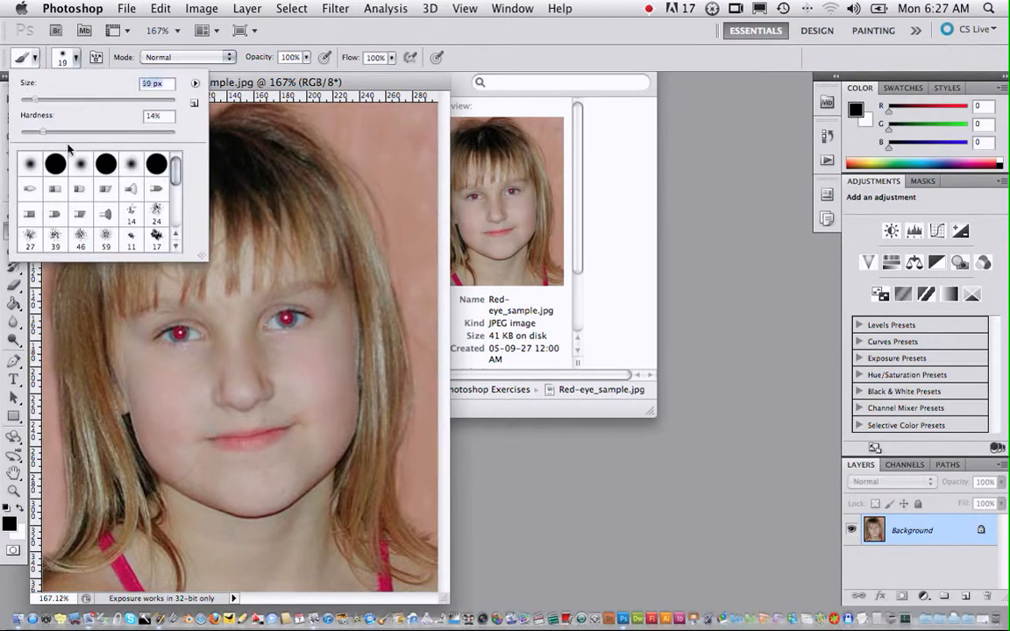
{"action": "left_click", "coordinate": [27, 100]}
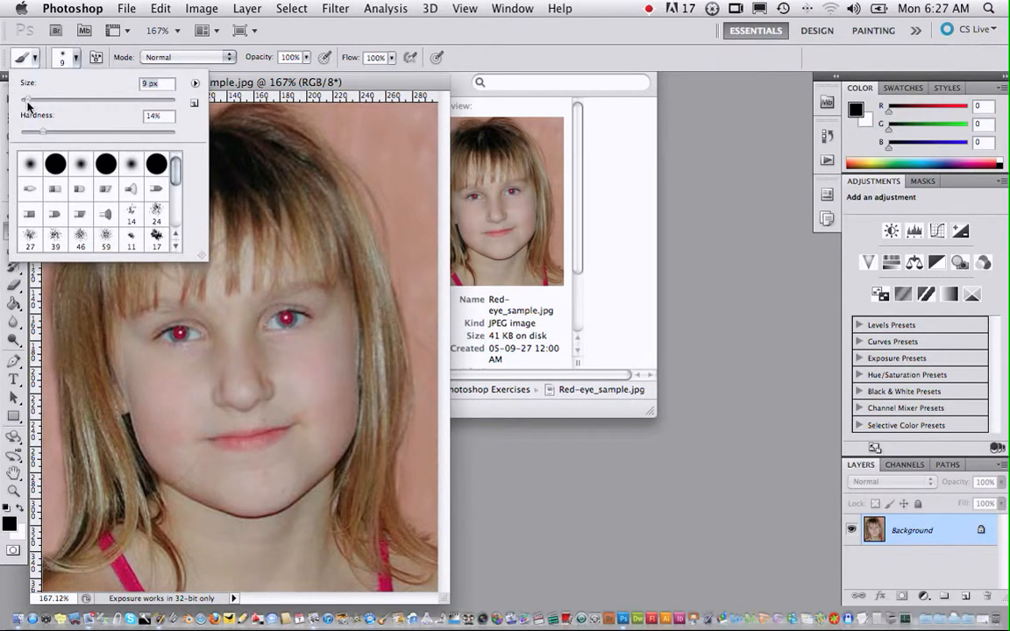
{"action": "left_click", "coordinate": [180, 334]}
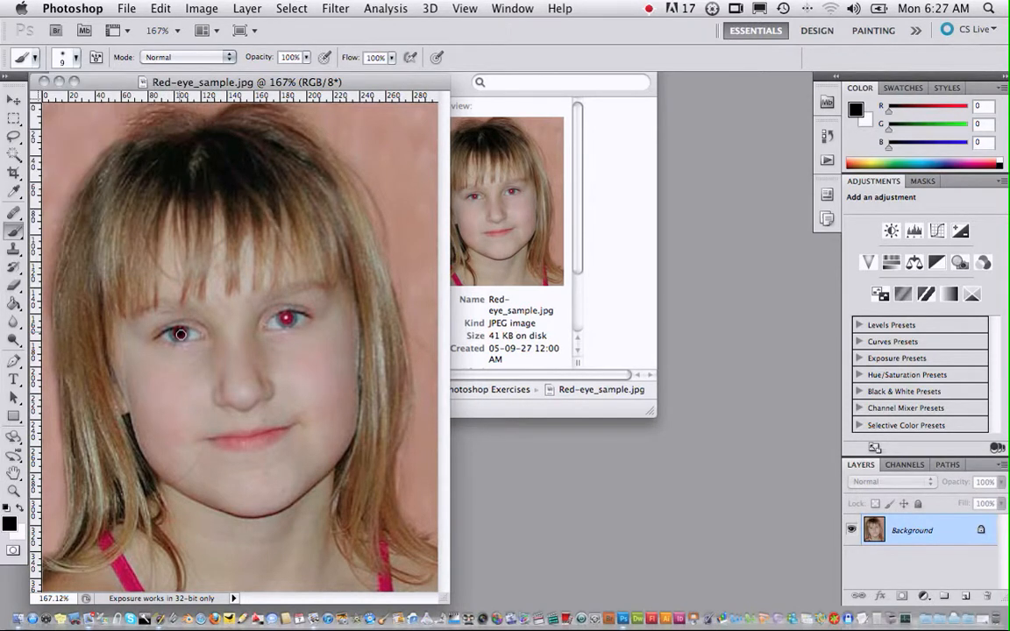
{"action": "left_click", "coordinate": [286, 322]}
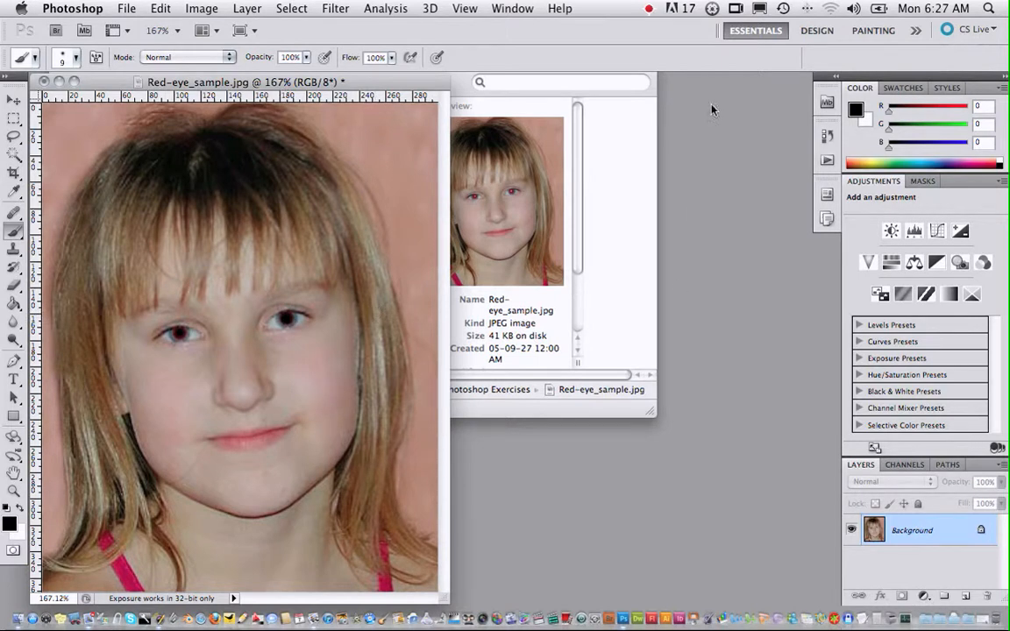
- Revert the photo to its opened state in the history, discarding both brush strokes
{"action": "left_click", "coordinate": [828, 136]}
{"action": "left_click", "coordinate": [702, 178]}
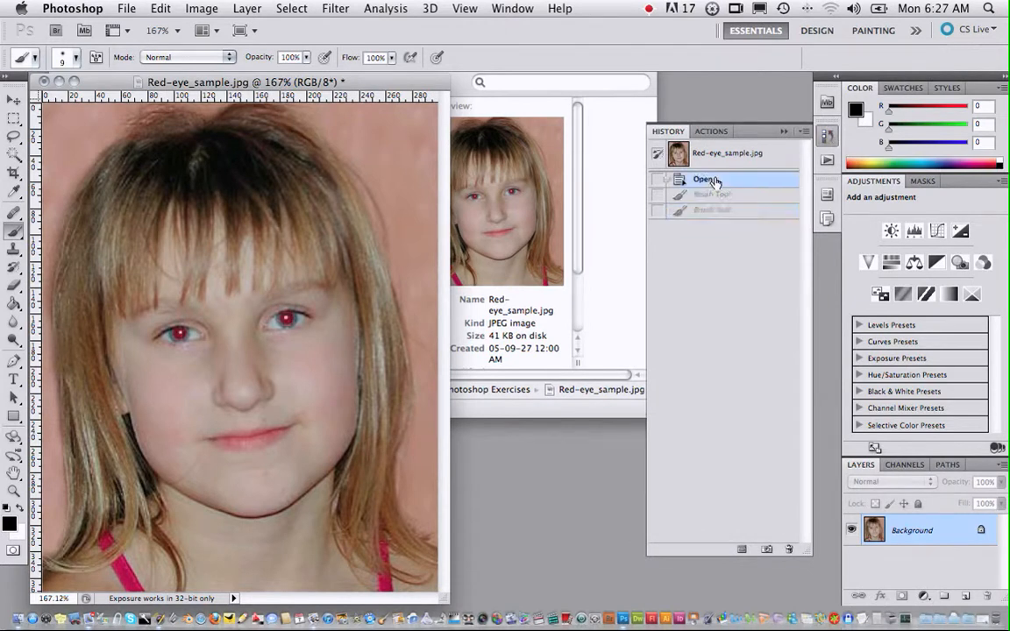
{"action": "left_click", "coordinate": [828, 135]}
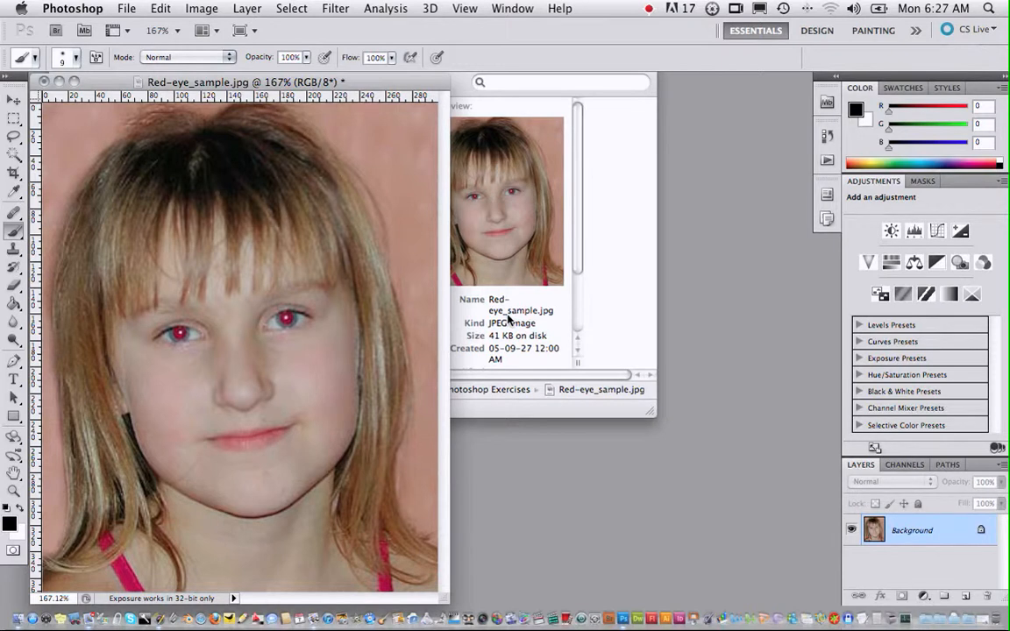
- Examine the Red, Green and Blue channels one by one and compare the pupils with the RGB composite
{"action": "left_click", "coordinate": [904, 465]}
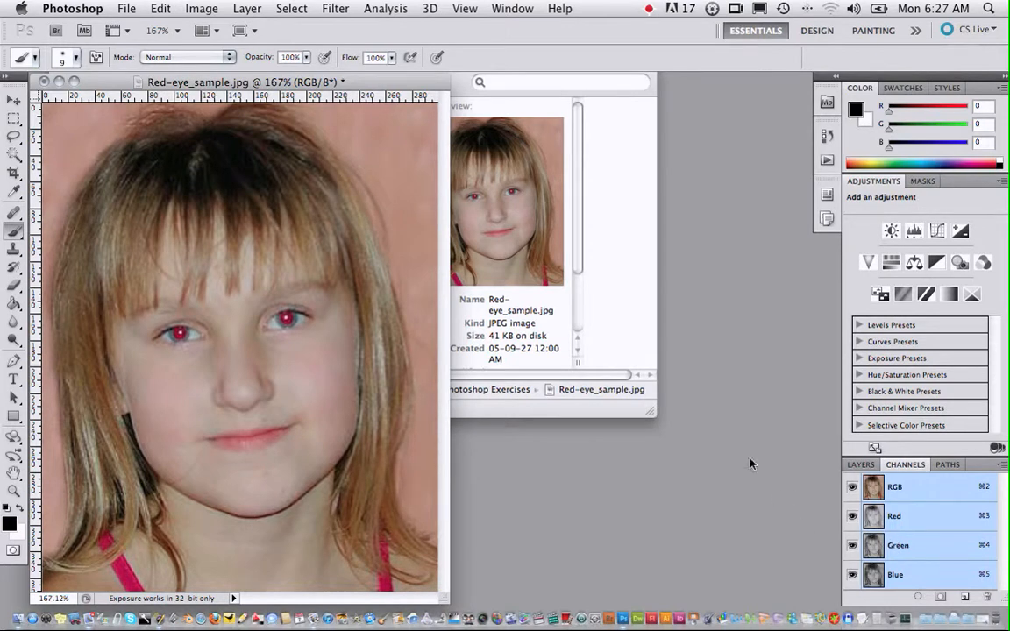
{"action": "left_click", "coordinate": [857, 465]}
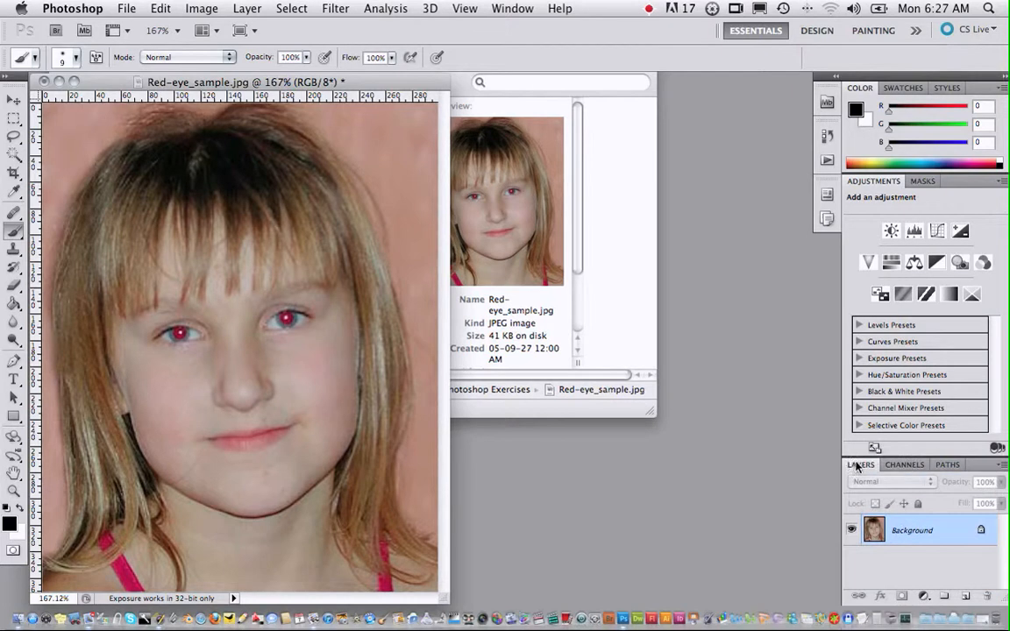
{"action": "left_click", "coordinate": [911, 465]}
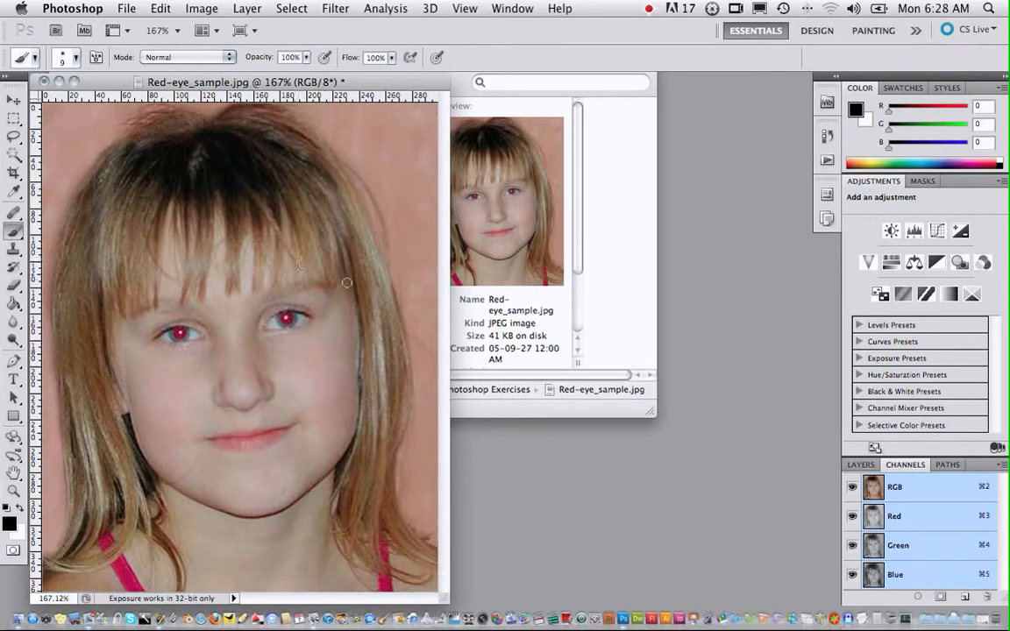
{"action": "left_click", "coordinate": [938, 521]}
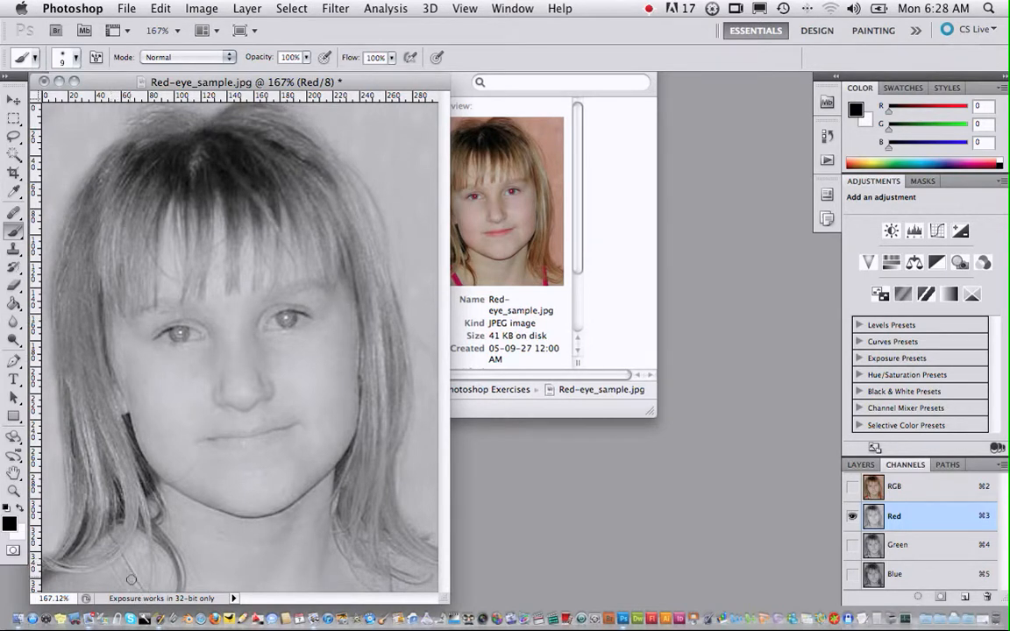
{"action": "left_click", "coordinate": [924, 549]}
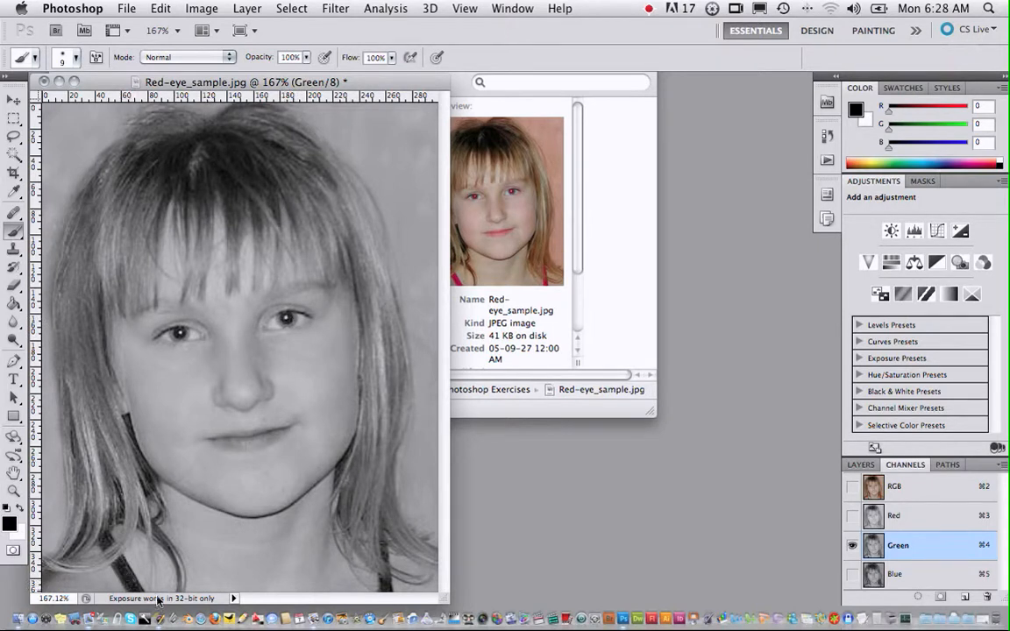
{"action": "left_click", "coordinate": [935, 575]}
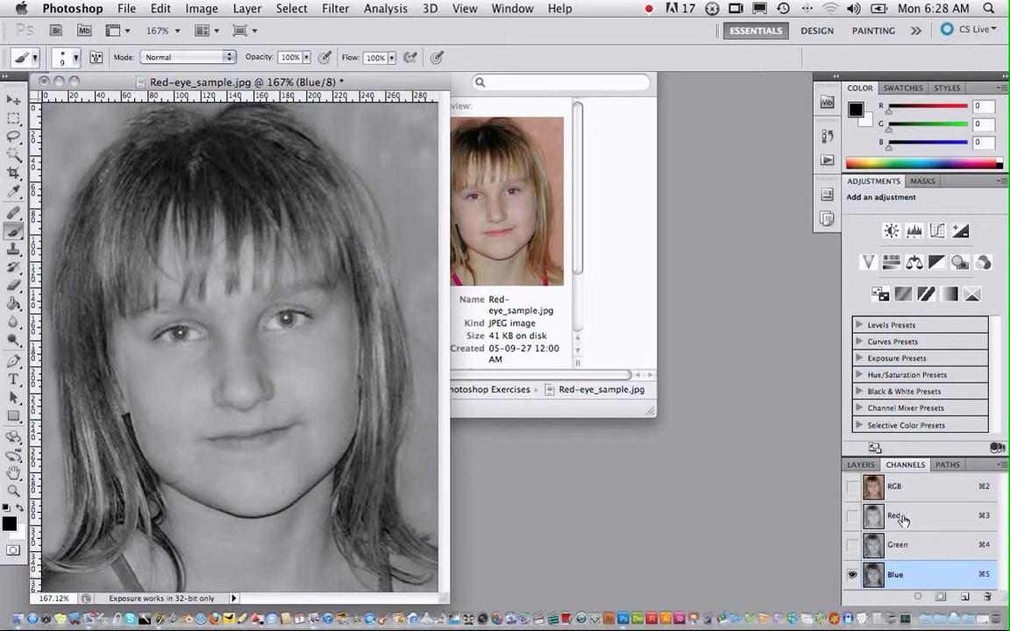
{"action": "left_click", "coordinate": [945, 484]}
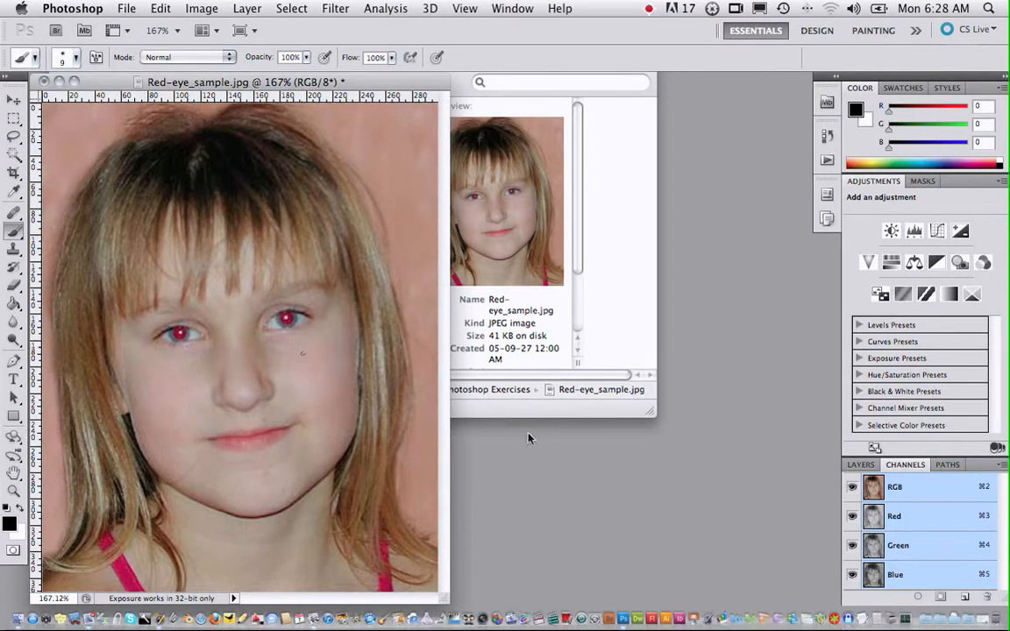
{"action": "left_click", "coordinate": [931, 519]}
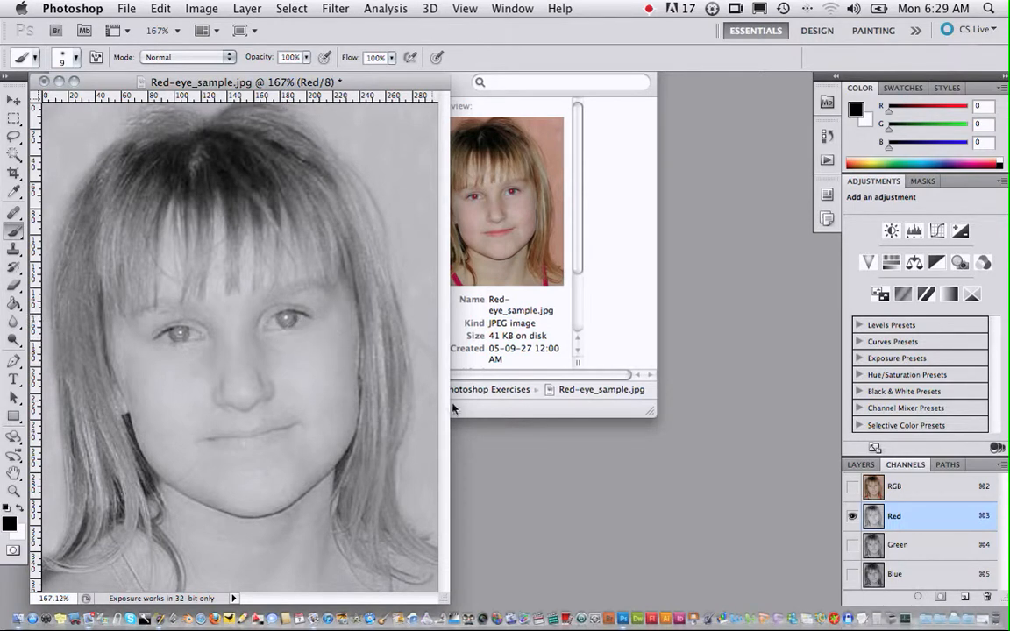
{"action": "left_click", "coordinate": [935, 545]}
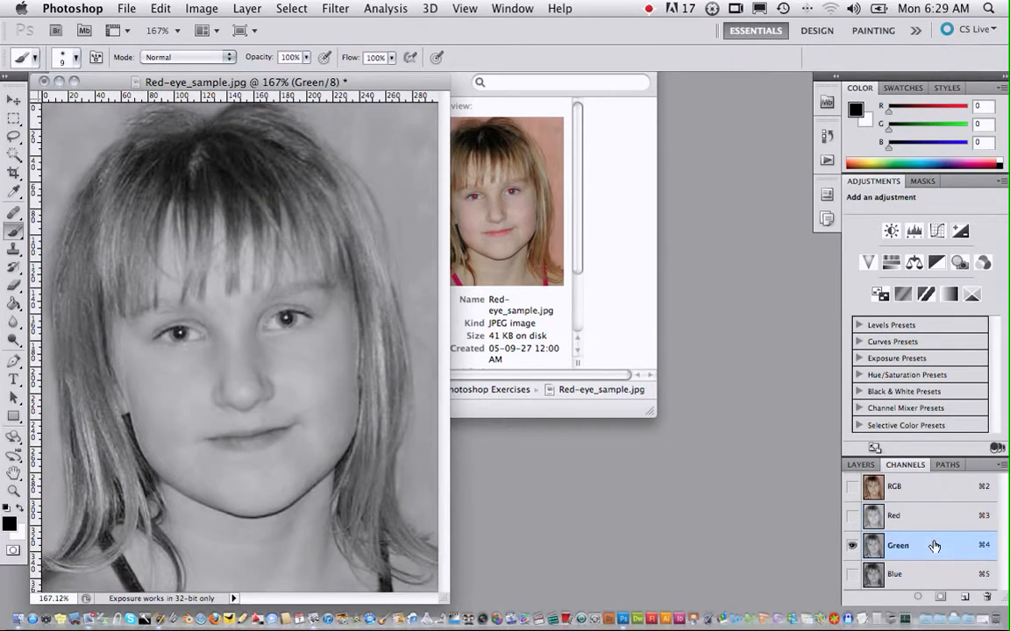
{"action": "left_click", "coordinate": [934, 574]}
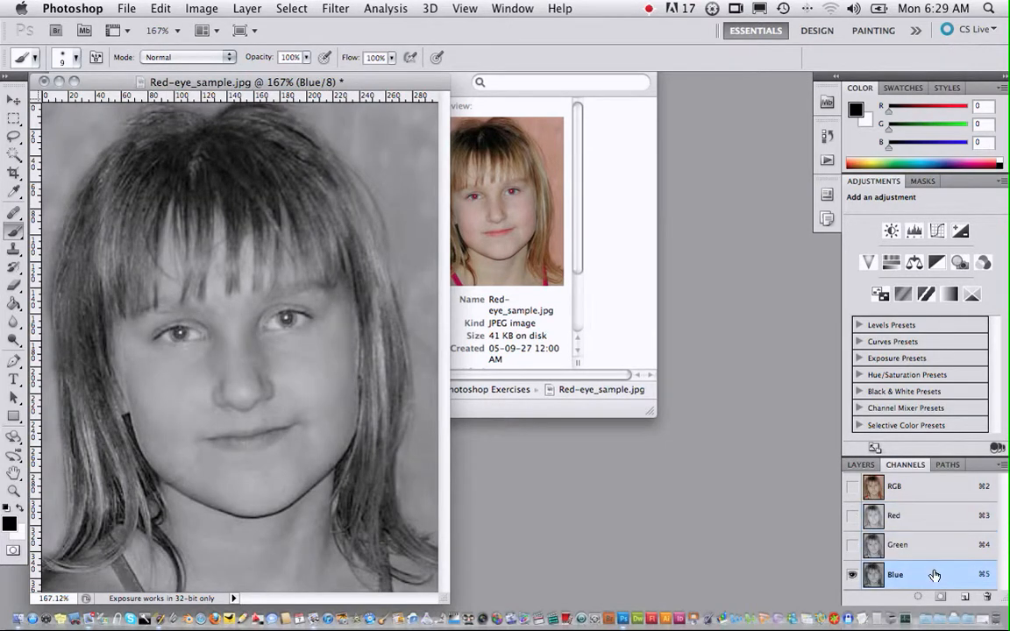
- In the Green channel, select the pupil of the eye on the photo's right with a circular Elliptical Marquee about 11 px across
{"action": "left_click", "coordinate": [935, 546]}
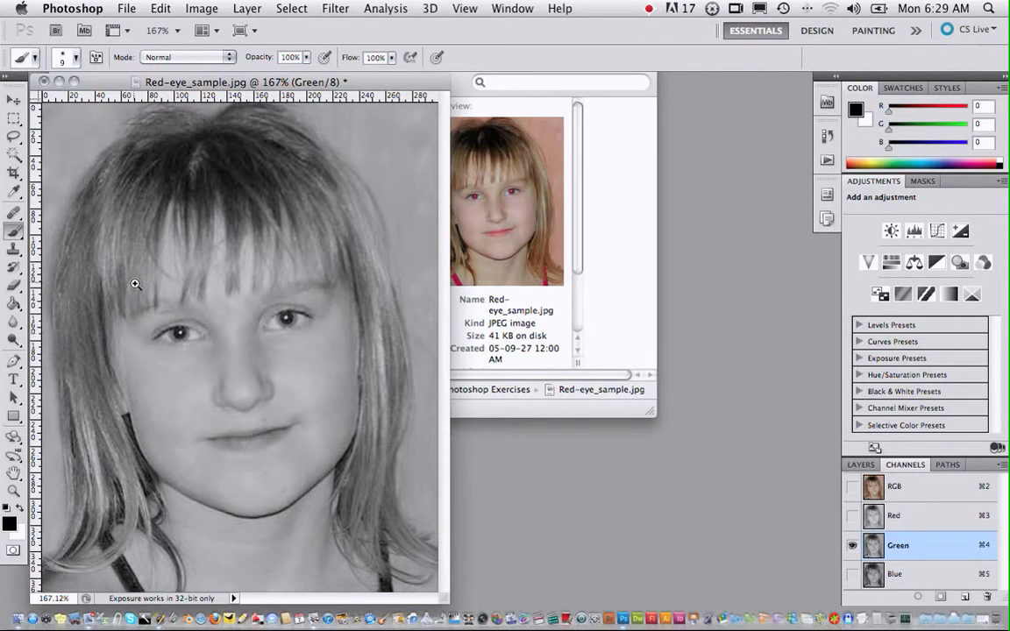
{"action": "left_click_drag", "start_coordinate": [134, 281], "coordinate": [335, 365]}
{"action": "left_click_drag", "start_coordinate": [131, 283], "coordinate": [334, 366]}
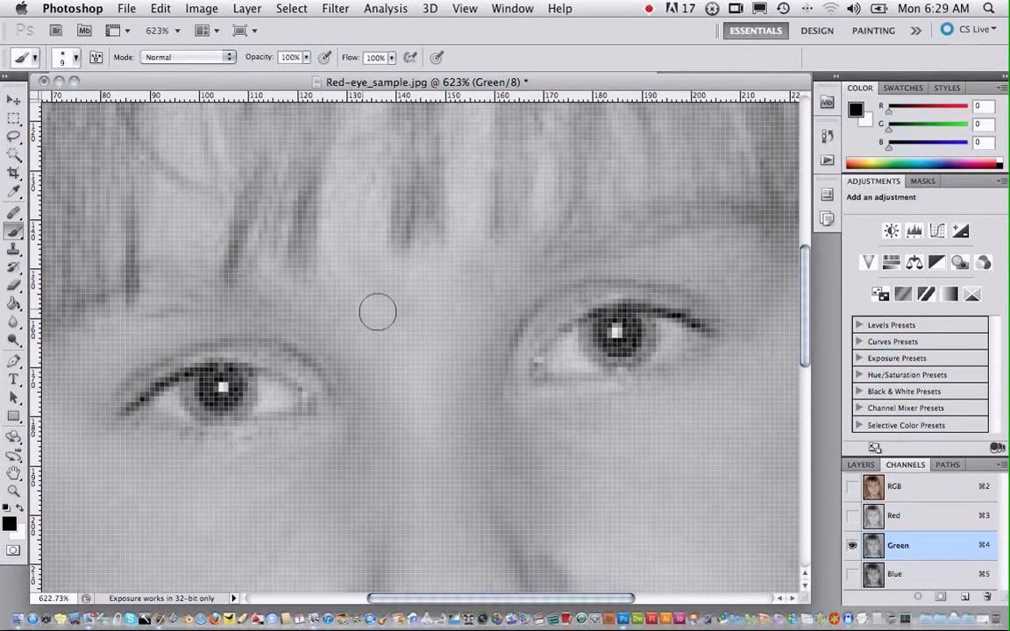
{"action": "left_click", "coordinate": [14, 117]}
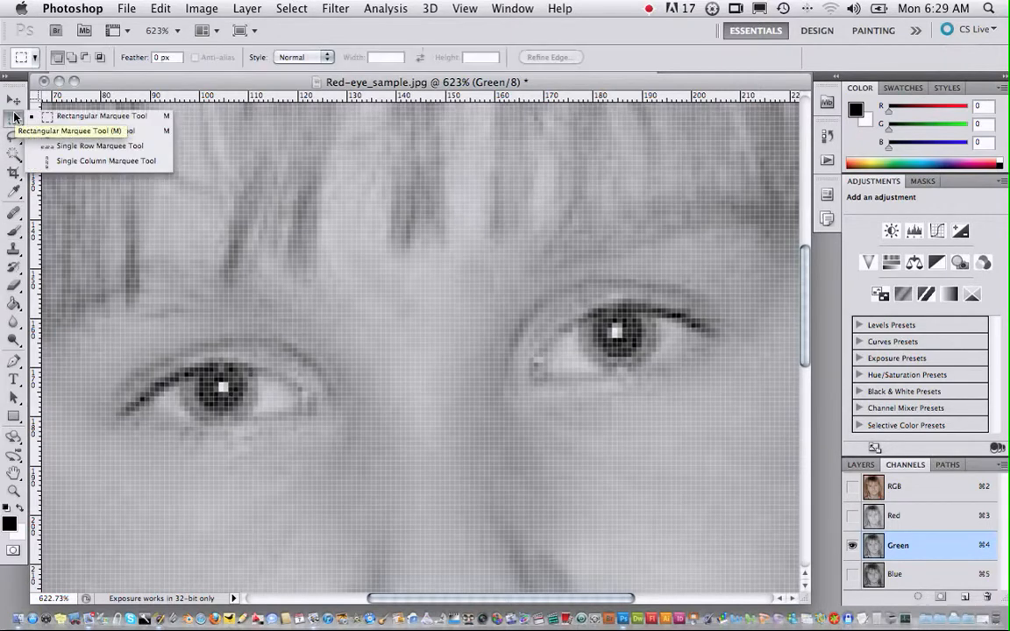
{"action": "left_click", "coordinate": [70, 134]}
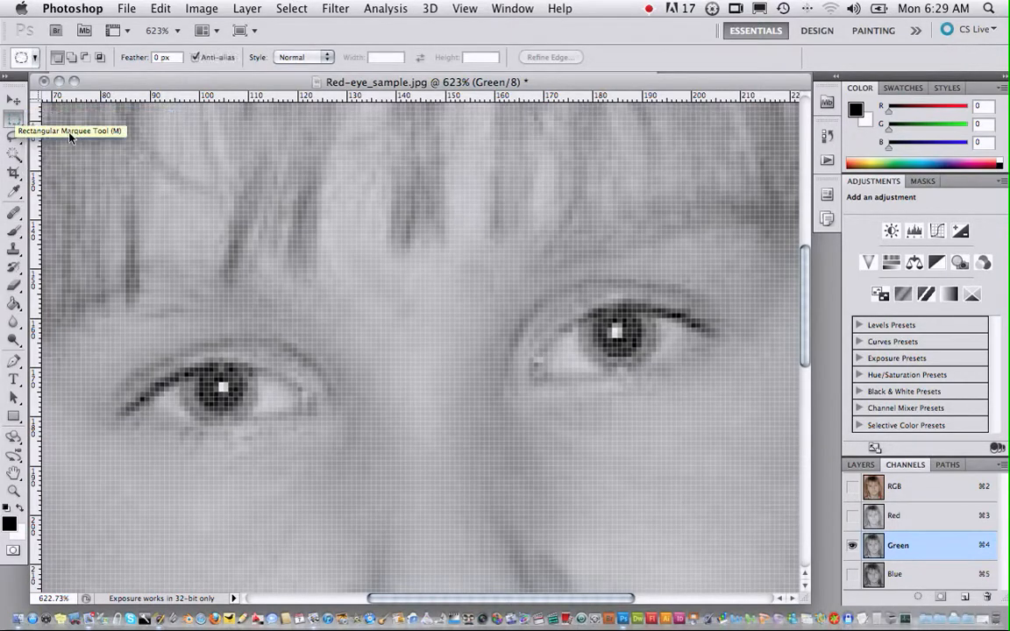
{"action": "left_click", "coordinate": [18, 123]}
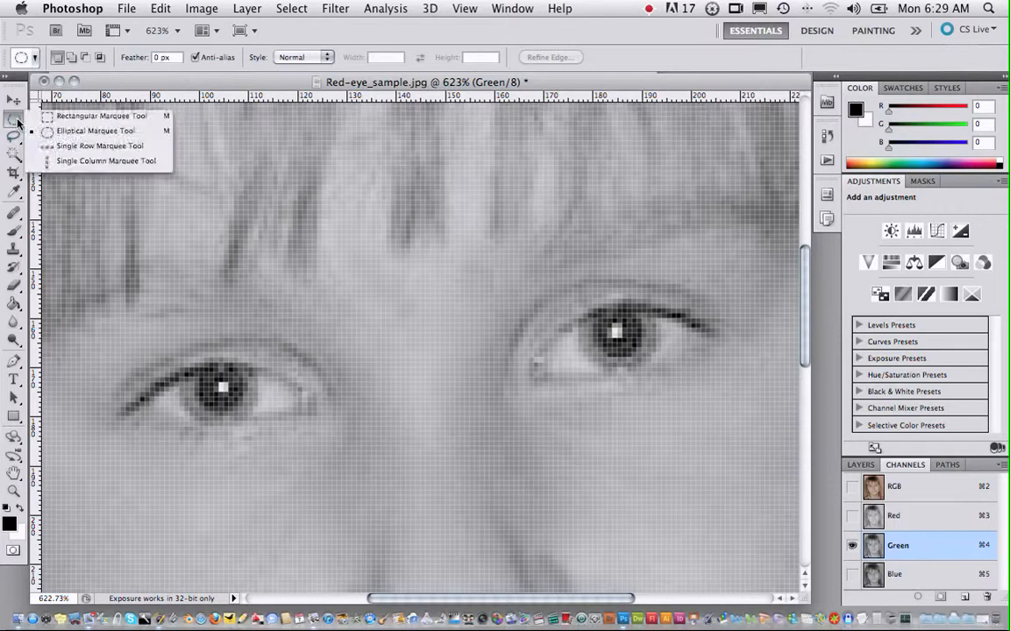
{"action": "left_click", "coordinate": [80, 131]}
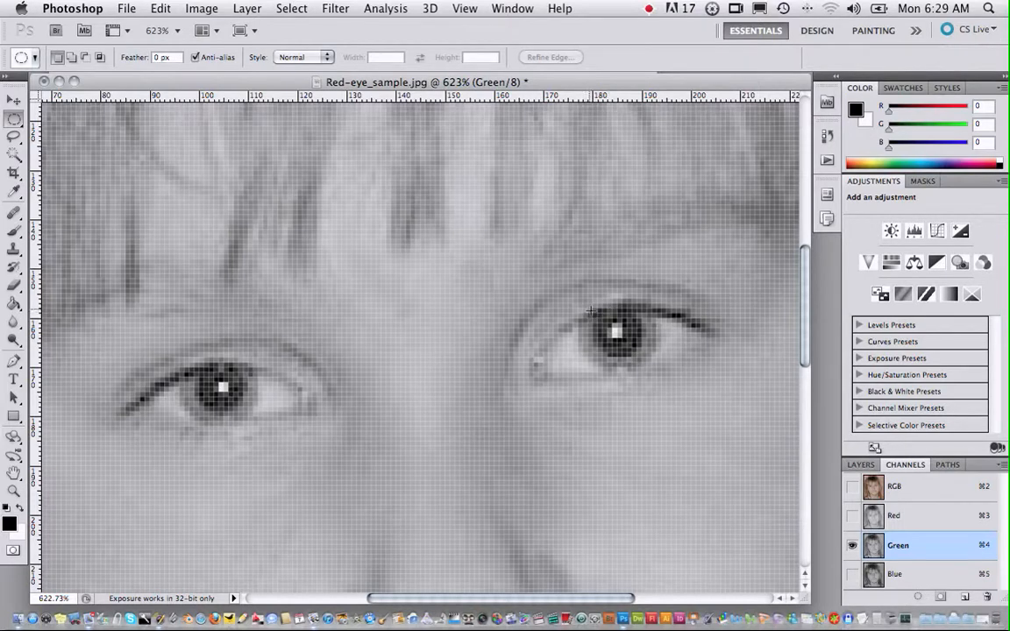
{"action": "left_click_drag", "start_coordinate": [591, 311], "coordinate": [633, 373]}
{"action": "left_click_drag", "start_coordinate": [645, 362], "coordinate": [643, 362]}
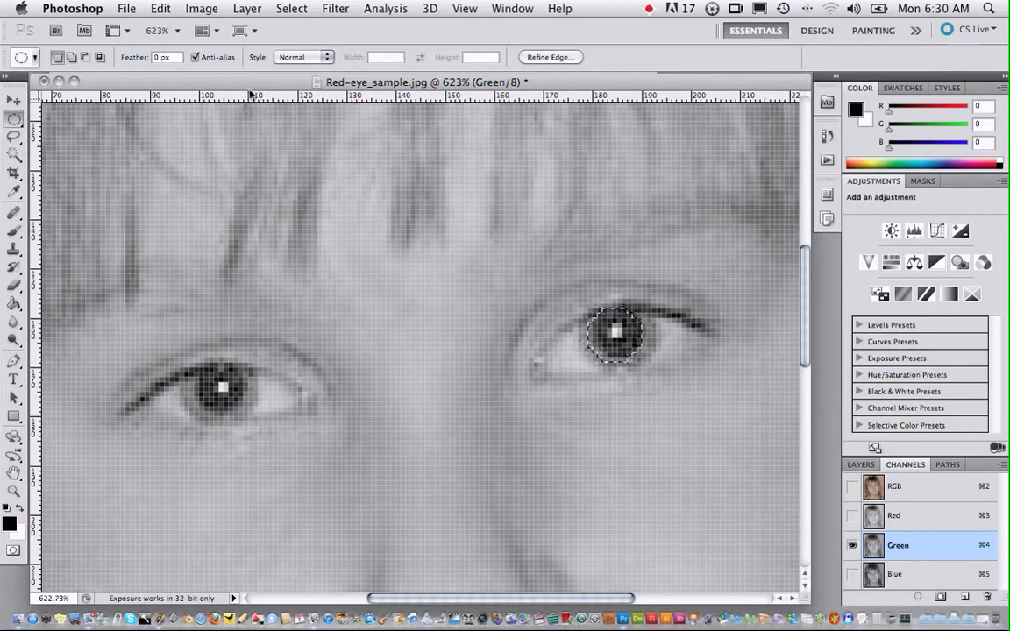
- Copy the selected pupil from the Green channel and paste it into the Red channel
{"action": "left_click", "coordinate": [161, 9]}
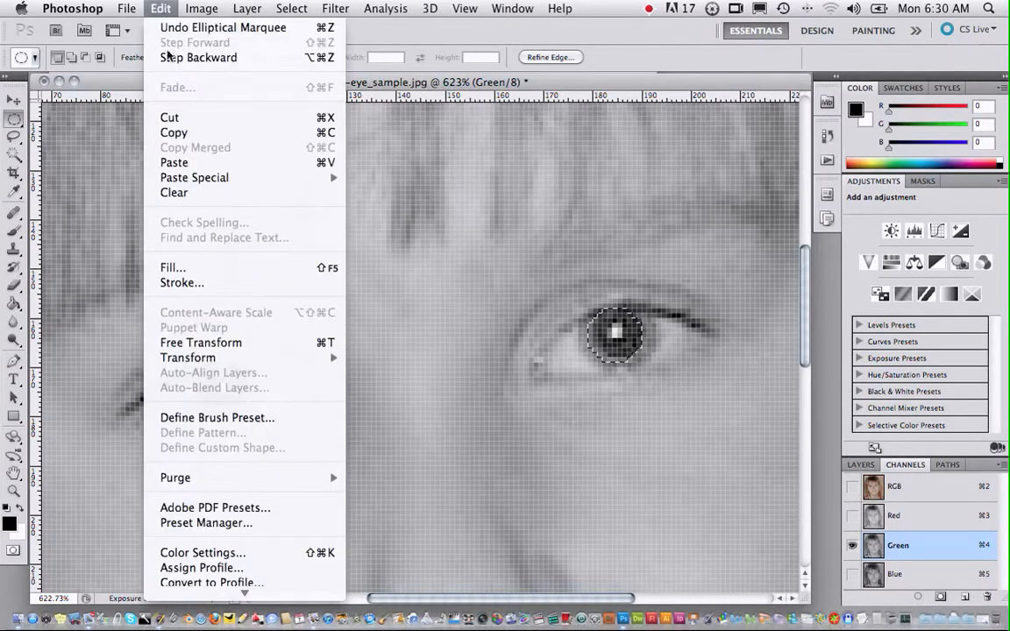
{"action": "left_click", "coordinate": [239, 132]}
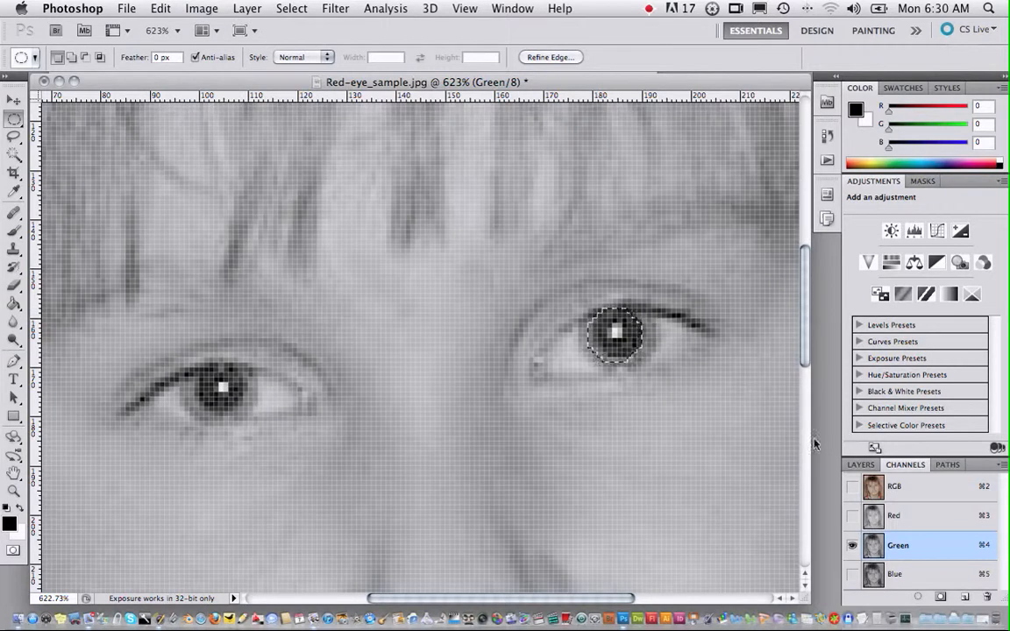
{"action": "left_click", "coordinate": [954, 515]}
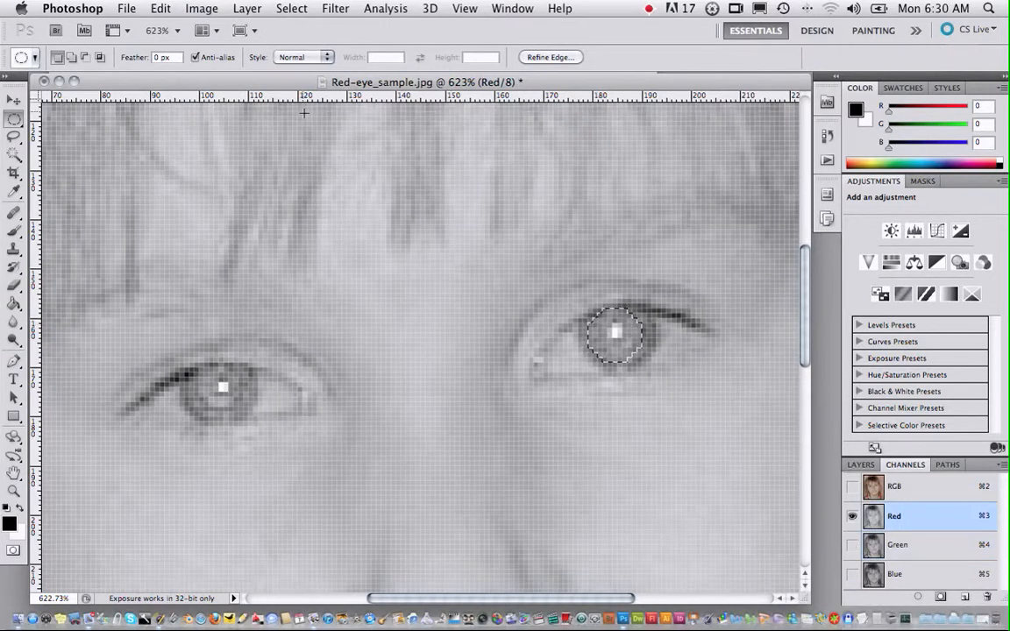
{"action": "left_click", "coordinate": [160, 9]}
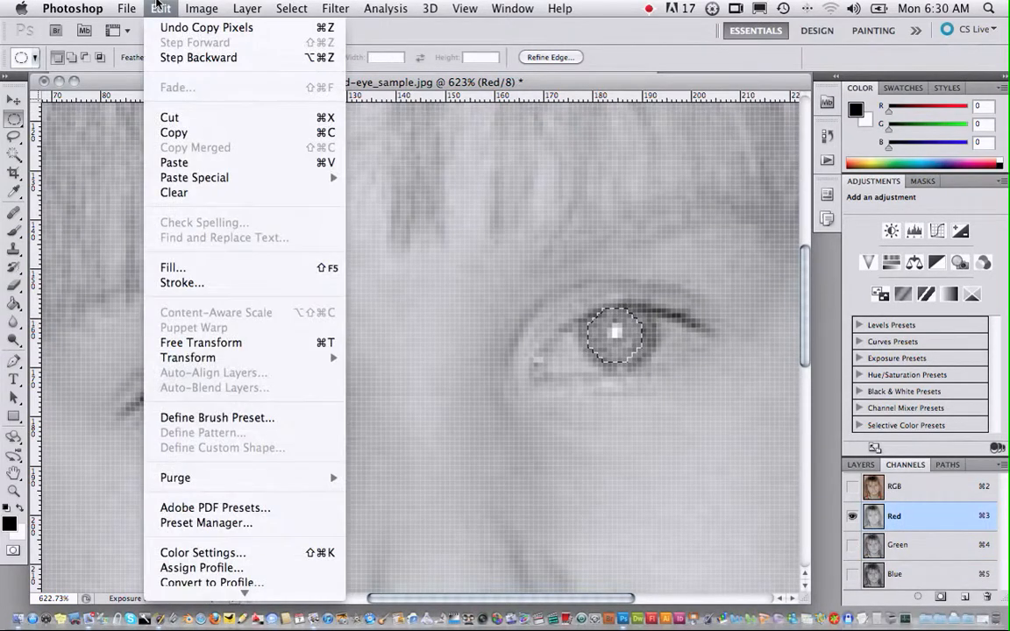
{"action": "left_click", "coordinate": [233, 163]}
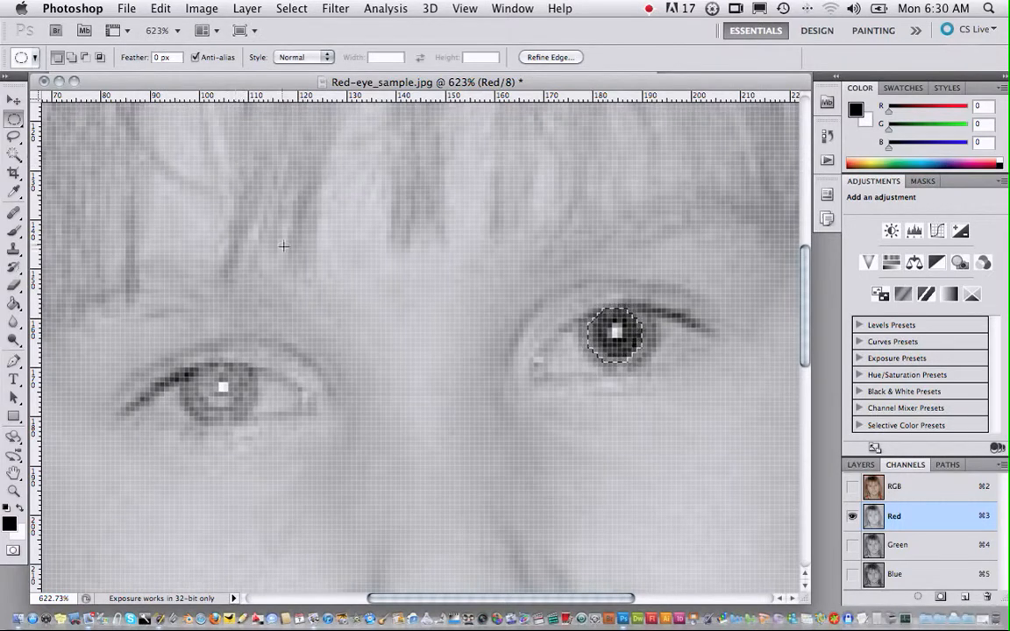
- In the Green channel, add the pupil of the eye on the photo's left to the circular selection
{"action": "left_click", "coordinate": [940, 544]}
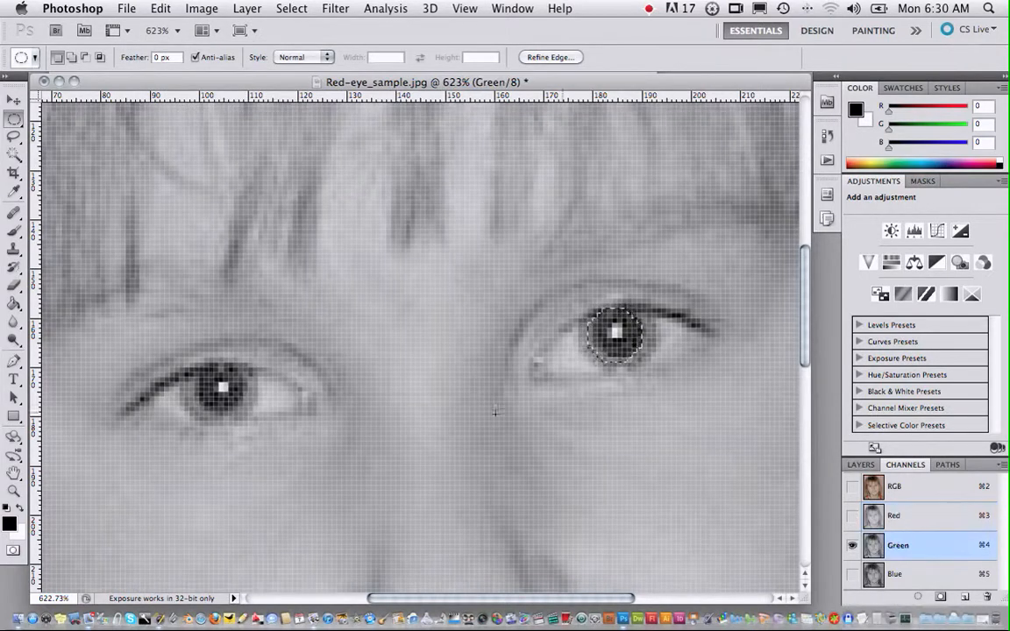
{"action": "key", "text": "shift"}
{"action": "left_click_drag", "start_coordinate": [246, 415], "coordinate": [249, 418]}
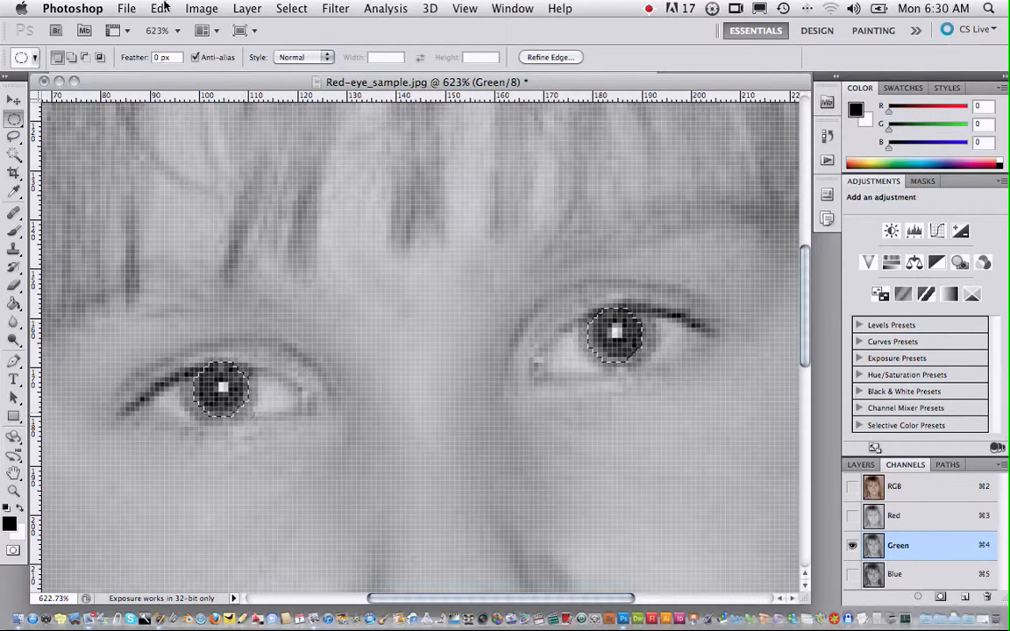
- Copy both selected pupils from the Green channel and paste them into the Red channel
{"action": "left_click", "coordinate": [162, 7]}
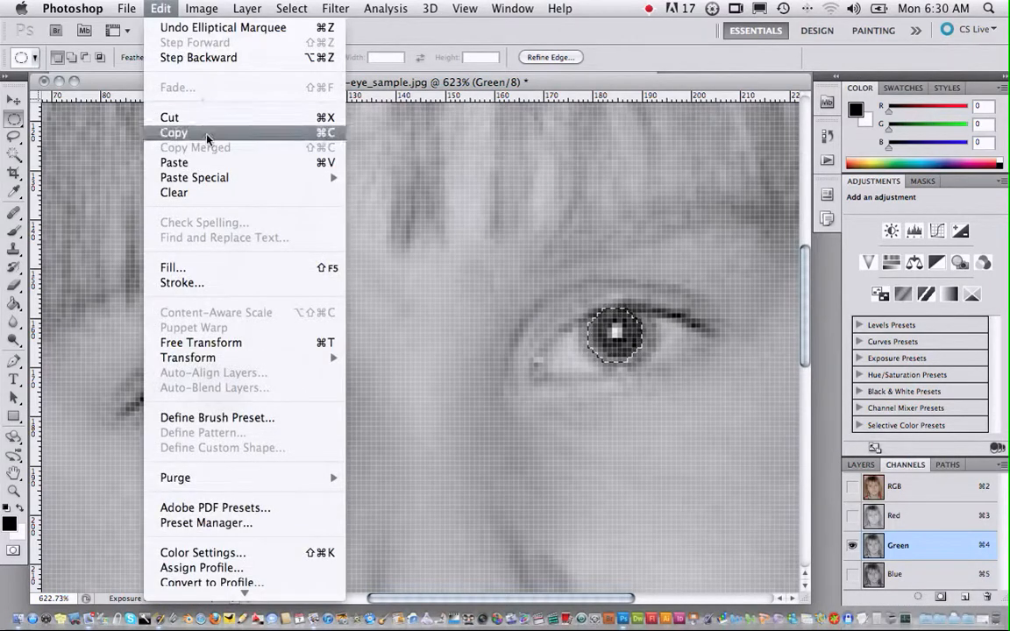
{"action": "left_click", "coordinate": [186, 122]}
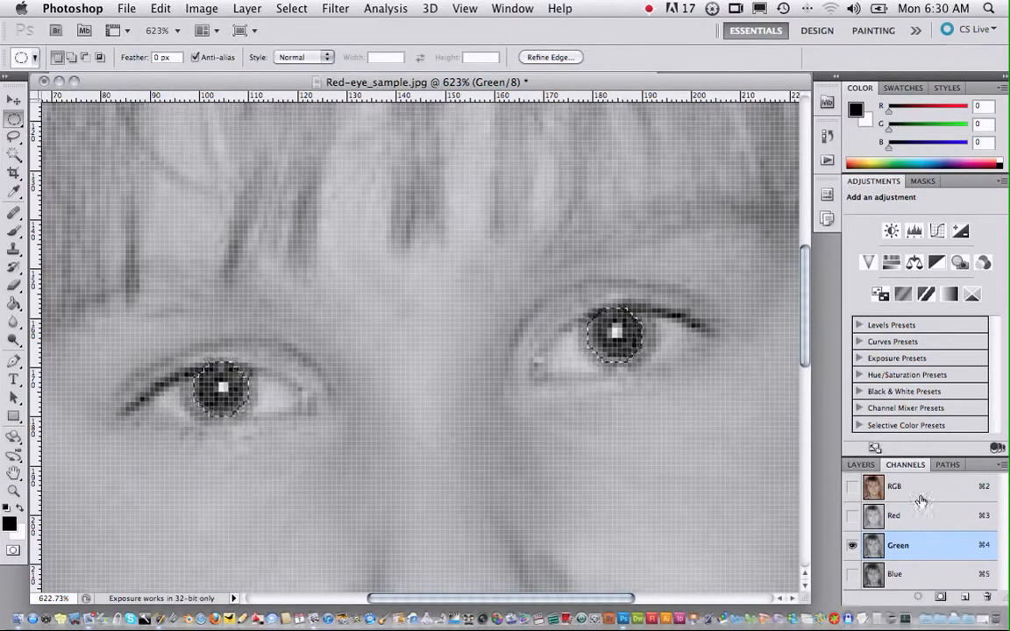
{"action": "left_click", "coordinate": [943, 515]}
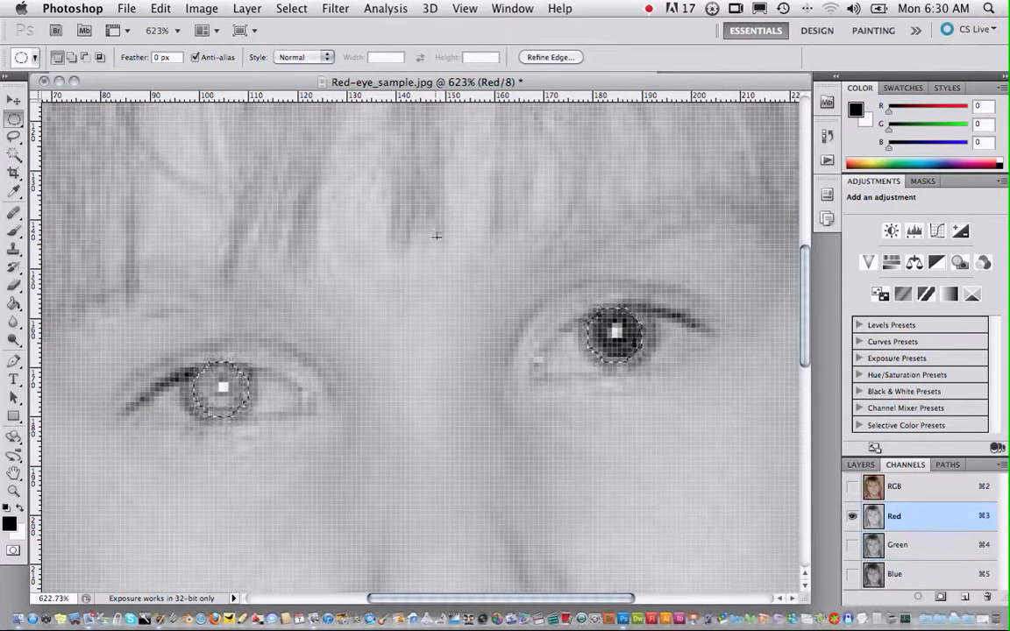
{"action": "left_click", "coordinate": [160, 8]}
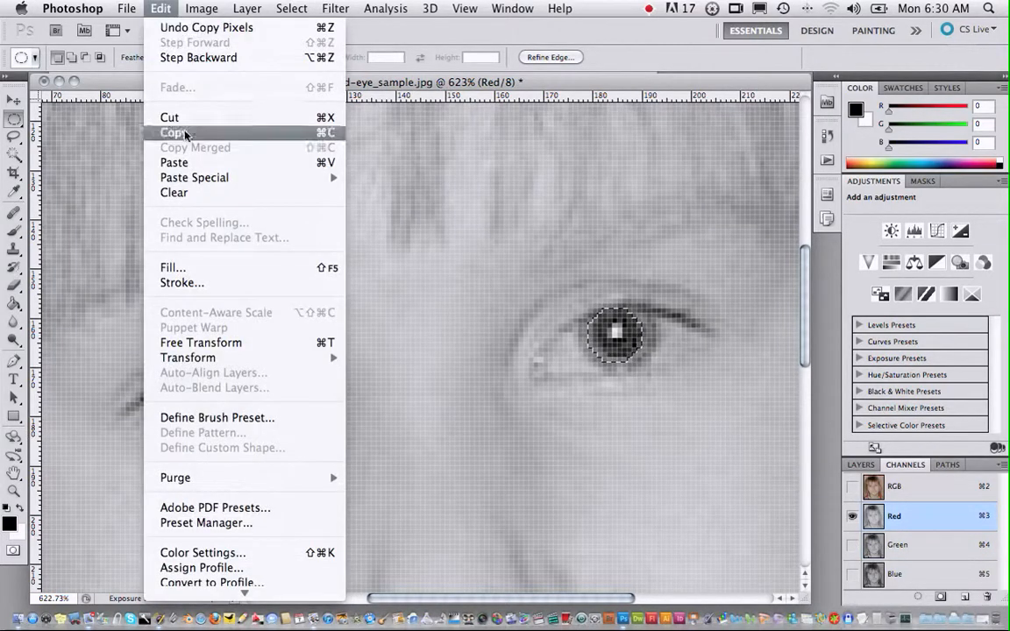
{"action": "left_click", "coordinate": [205, 171]}
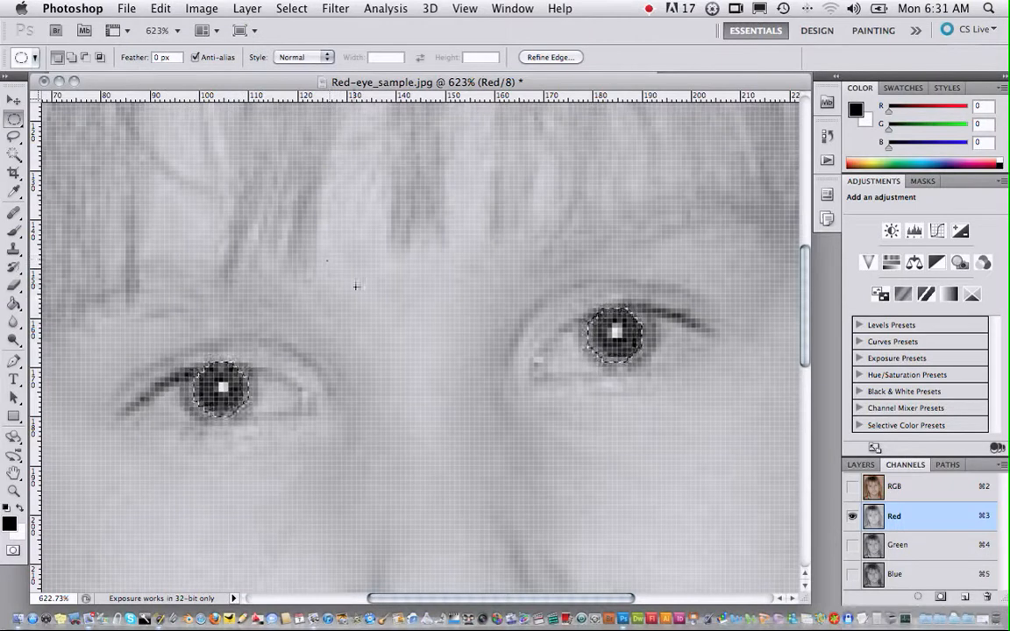
- Deselect the pupils and display the whole portrait in the RGB composite
{"action": "left_click", "coordinate": [203, 8]}
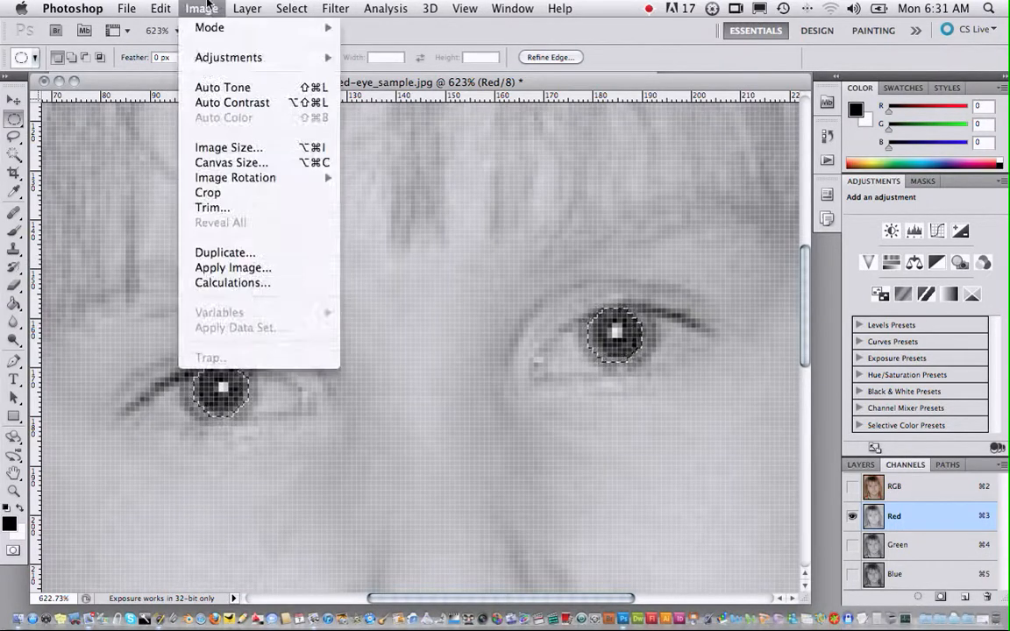
{"action": "mouse_move", "coordinate": [280, 7]}
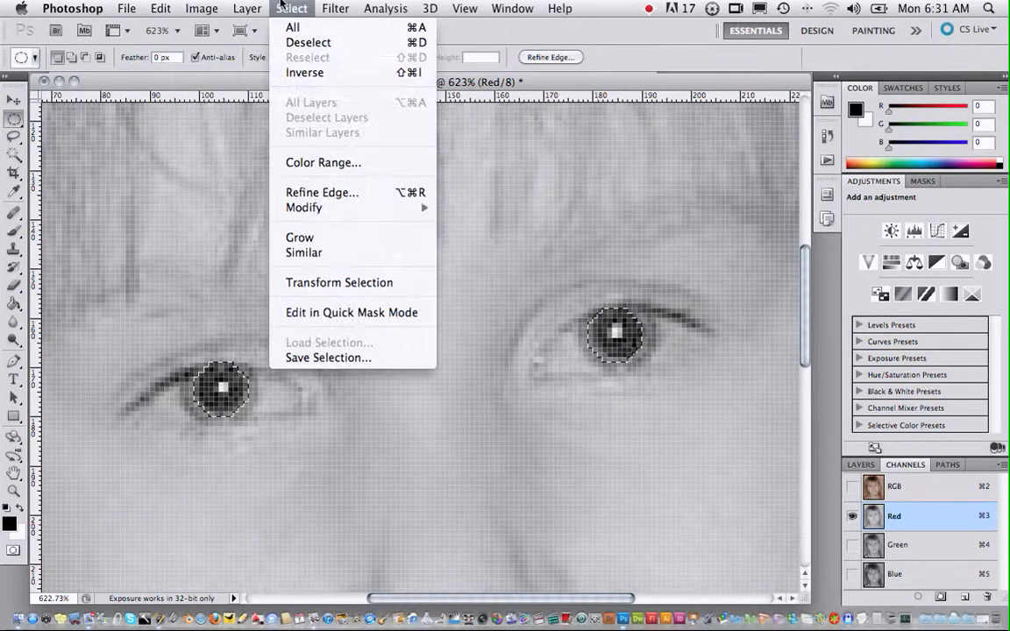
{"action": "left_click", "coordinate": [317, 41]}
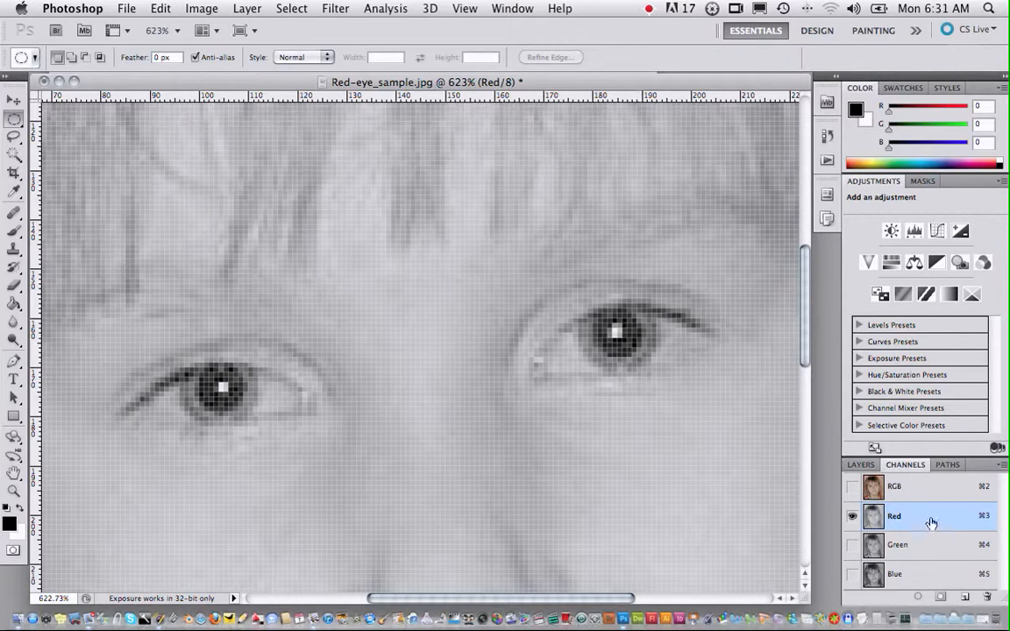
{"action": "key", "text": "super+0"}
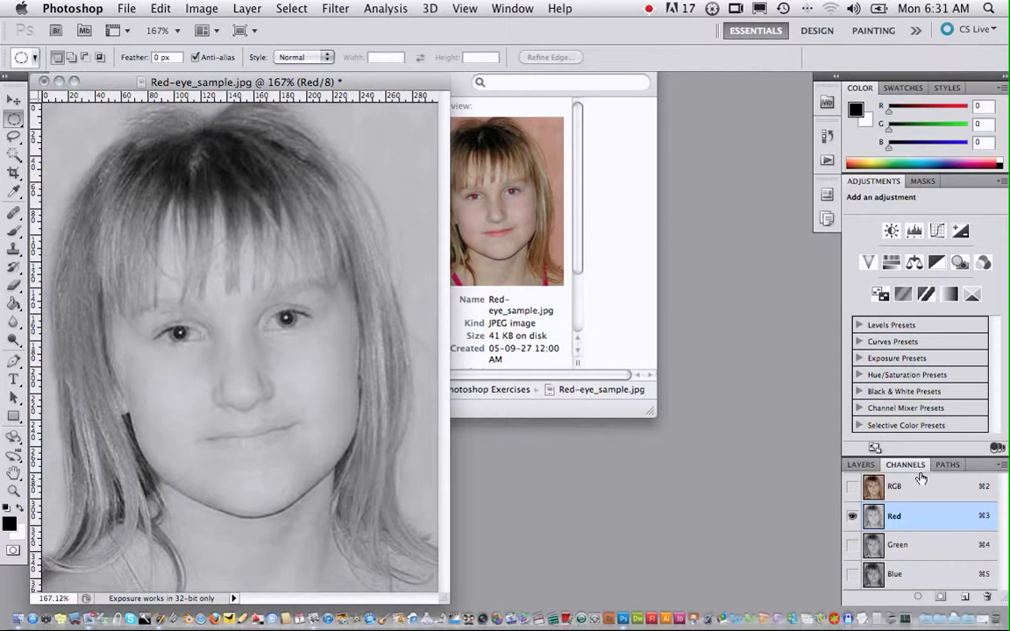
{"action": "left_click", "coordinate": [924, 487]}
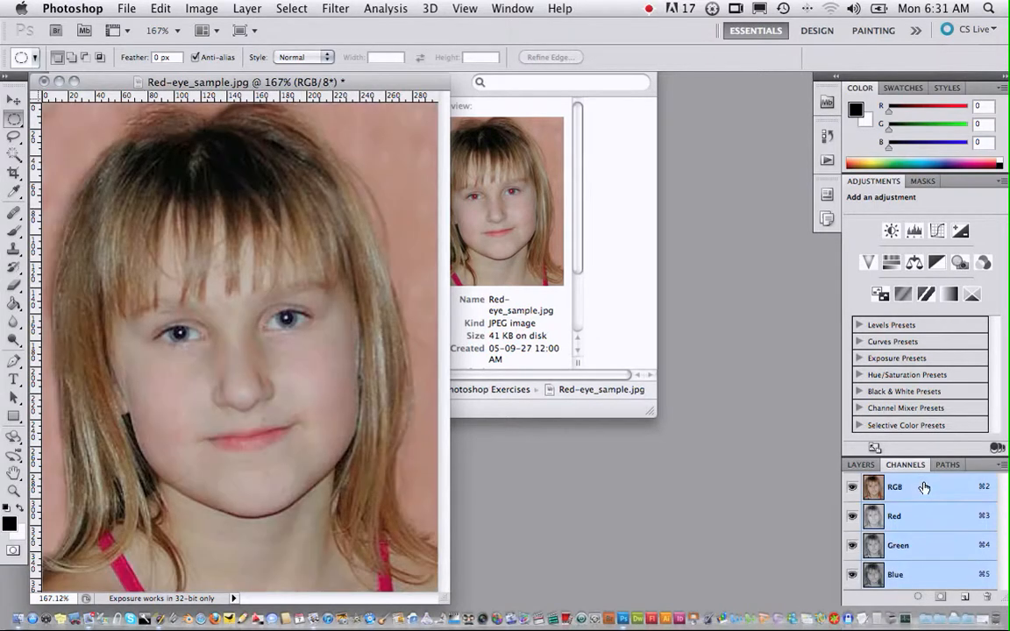